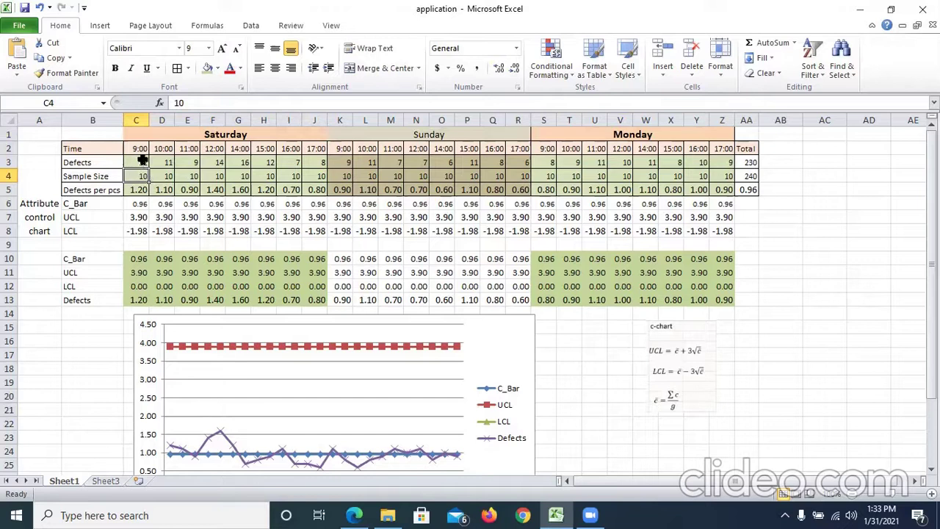
# - Inspect the Defects and Sample Size entries for Saturday 10:00 and the formulas behind both row totals
pyautogui.click(166, 174)
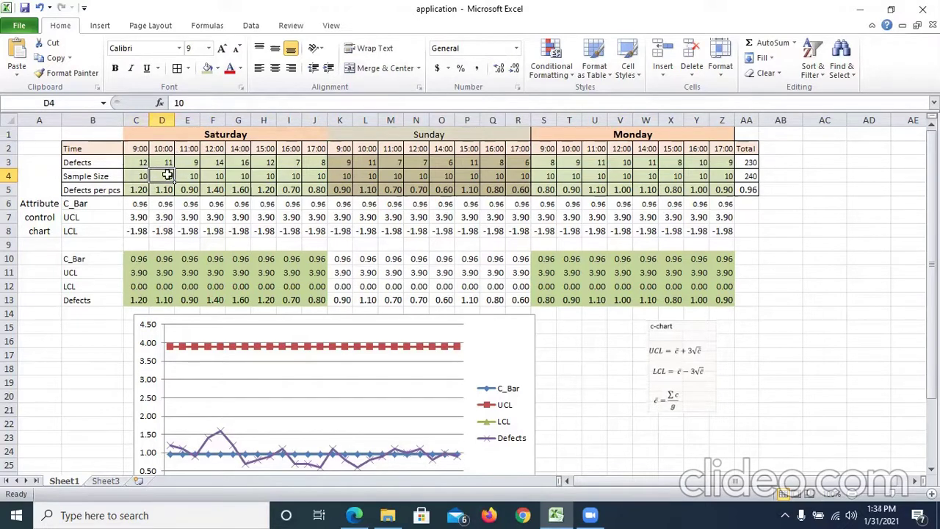
pyautogui.click(166, 162)
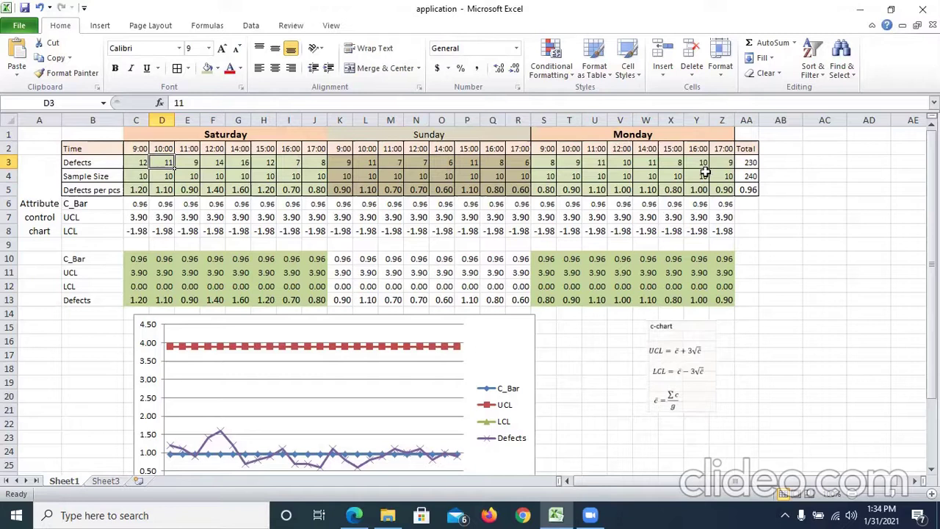
pyautogui.click(748, 163)
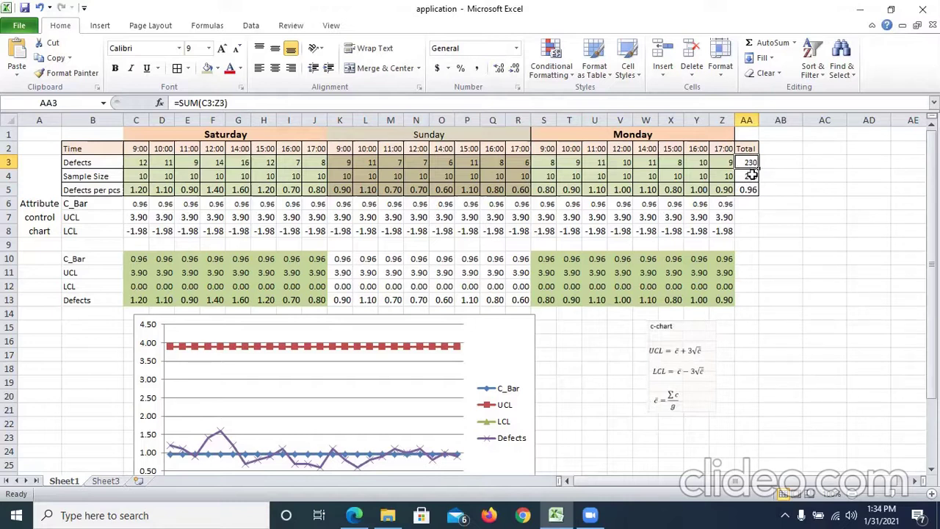
pyautogui.click(751, 176)
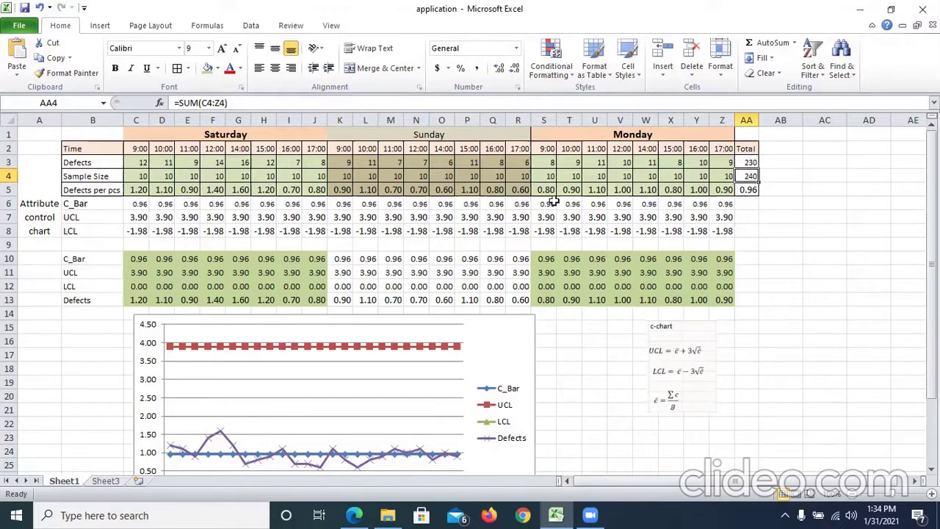
# - Examine the Defects per pcs formula for Saturday 9:00 in C5 and the overall ratio formula in AA5
pyautogui.click(141, 190)
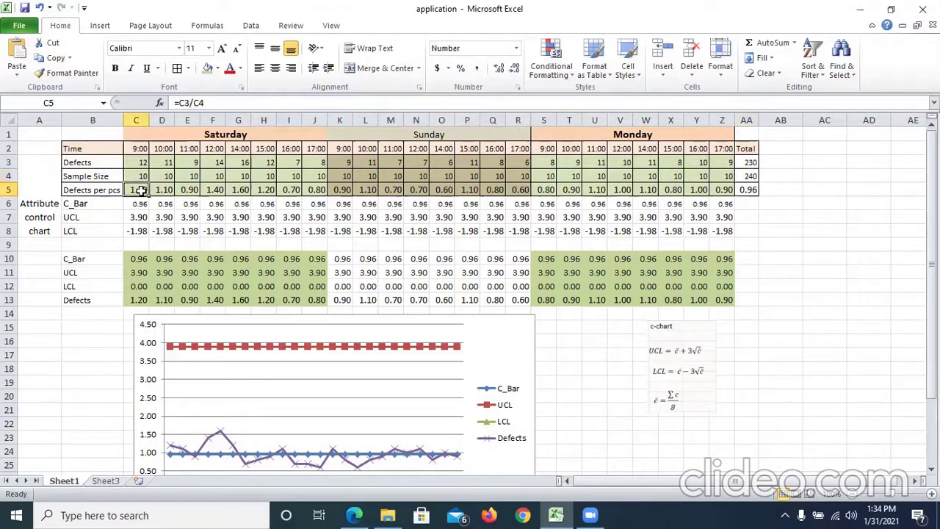
pyautogui.doubleClick(140, 190)
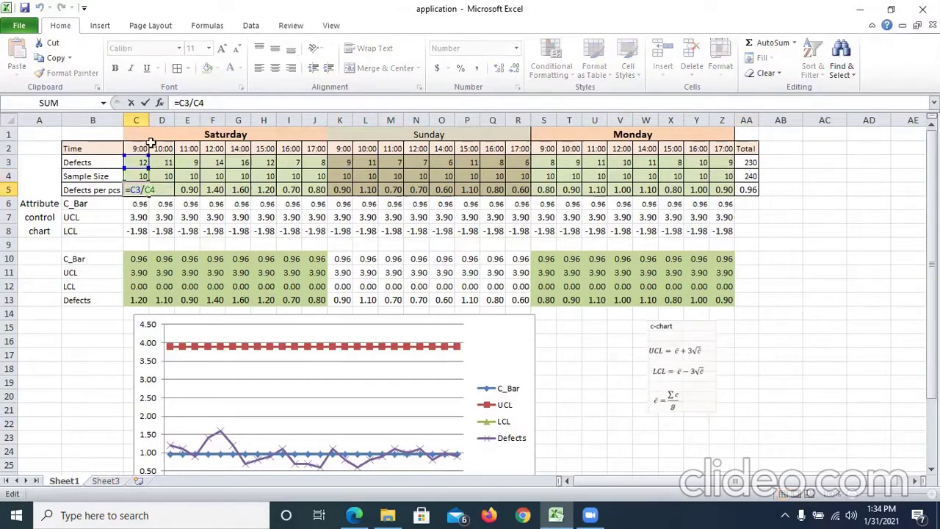
pyautogui.press('Return')
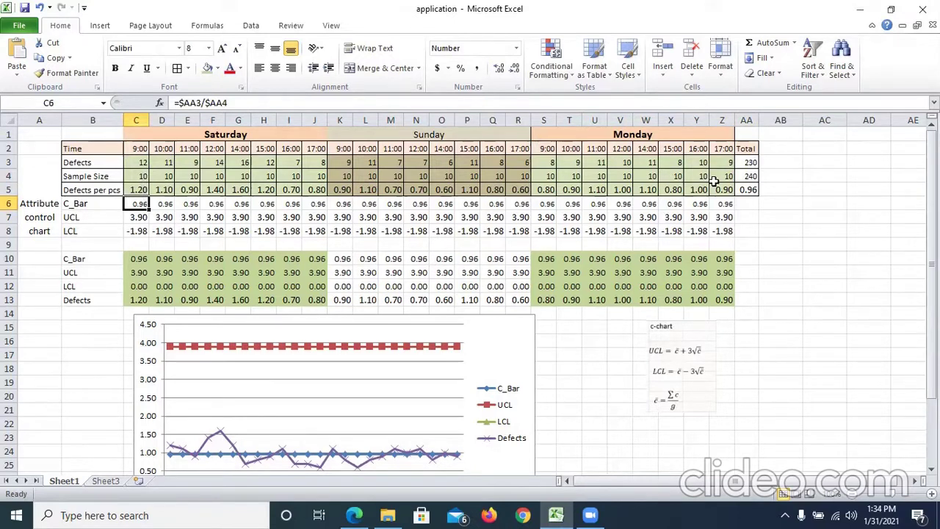
pyautogui.click(747, 187)
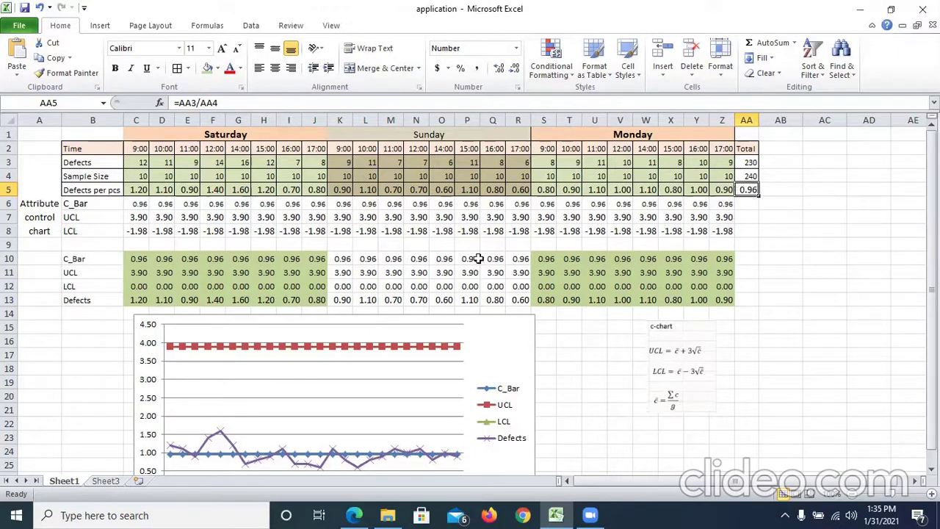
# - Check the C_Bar formula in C6 and fill it across row 6 into the Sunday columns
pyautogui.doubleClick(138, 203)
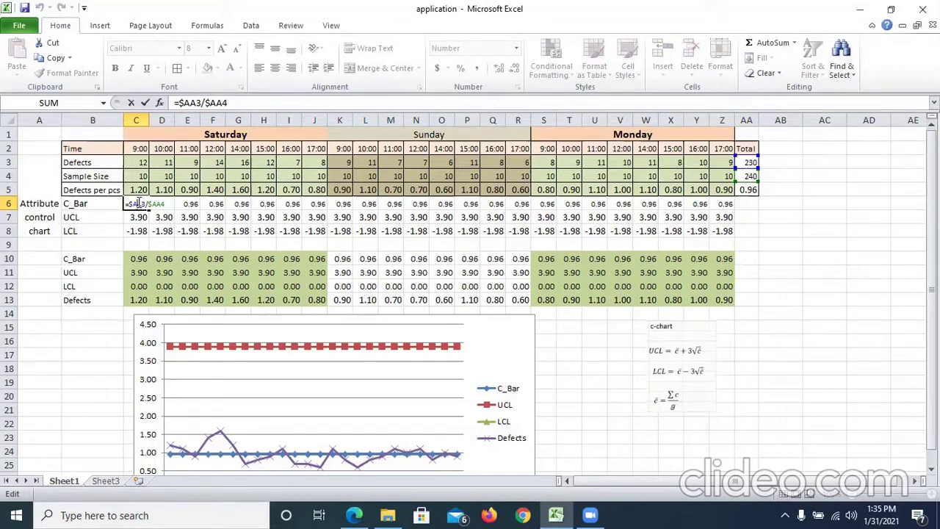
pyautogui.press('Return')
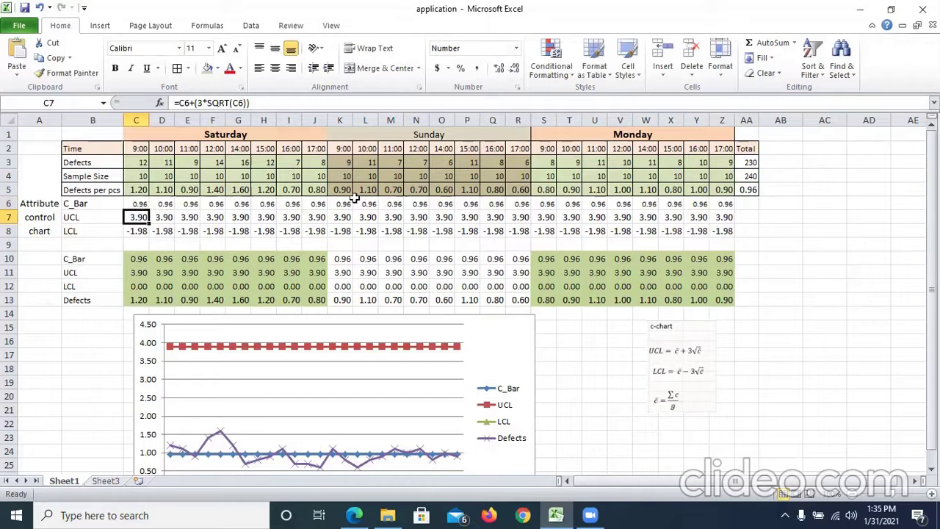
pyautogui.click(139, 203)
pyautogui.moveTo(149, 208); pyautogui.dragTo(458, 217)
pyautogui.click(455, 206)
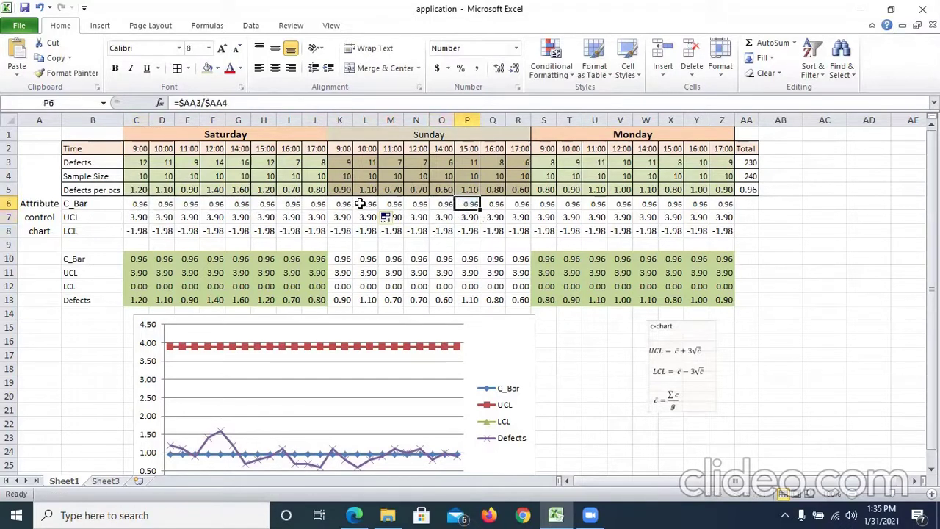
# - Examine the UCL formulas in C7 and Z7 and the LCL formula in C8 with their cell references
pyautogui.click(136, 218)
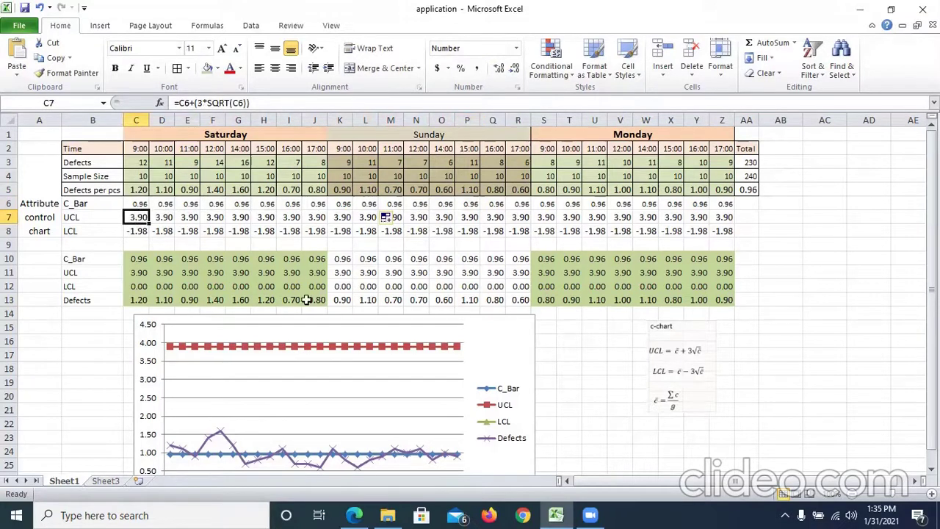
pyautogui.doubleClick(138, 217)
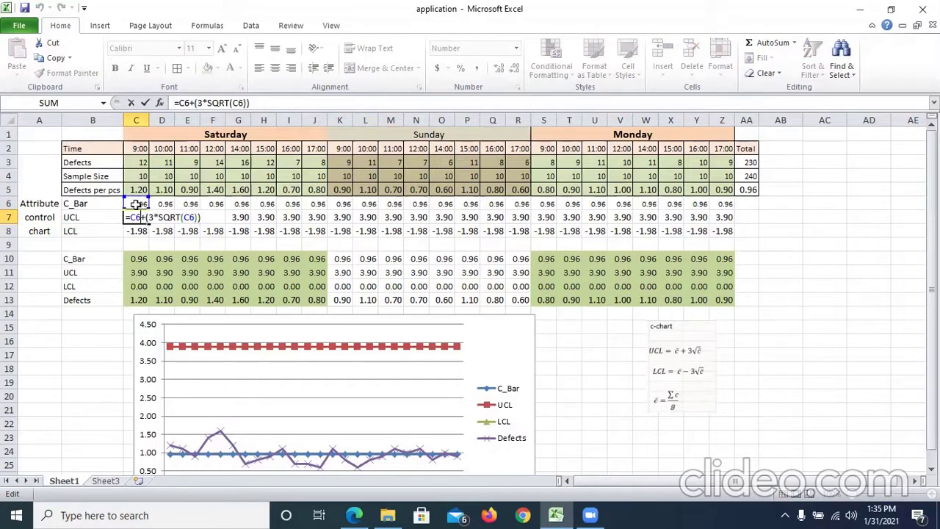
pyautogui.press('Return')
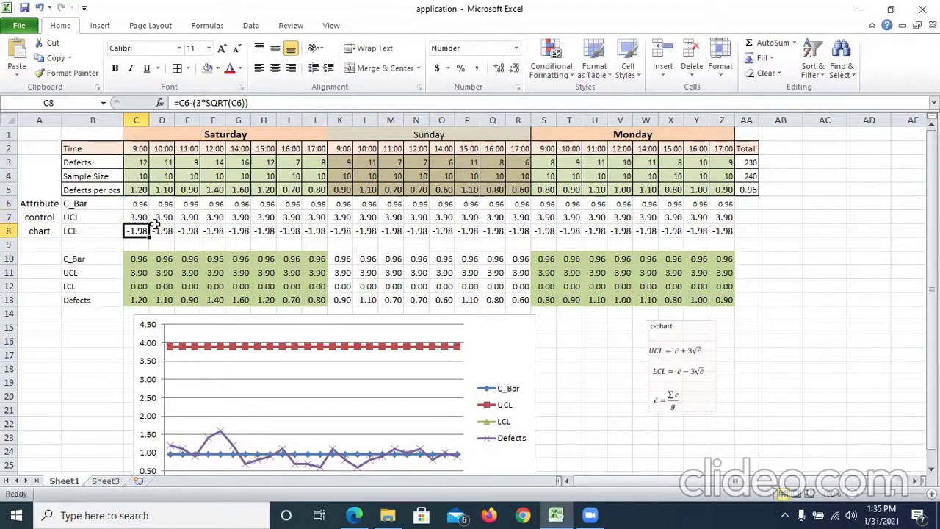
pyautogui.click(722, 221)
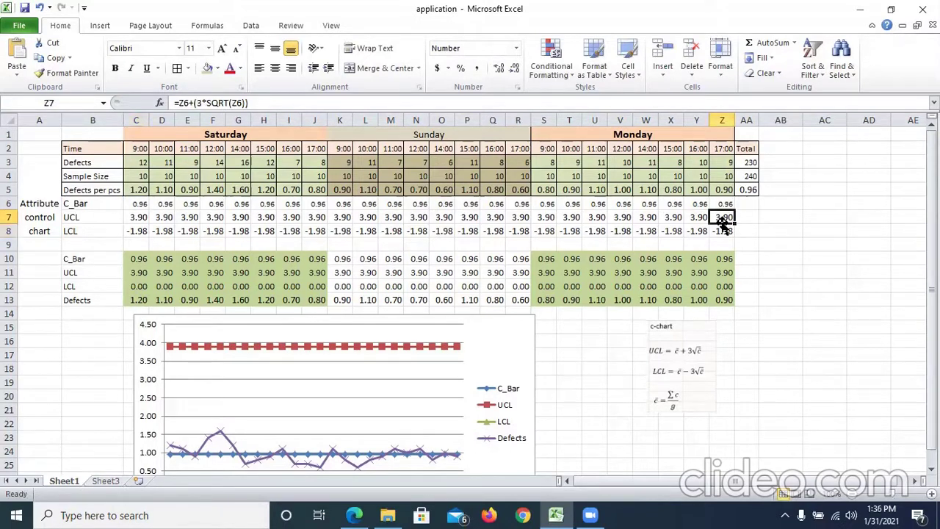
pyautogui.doubleClick(140, 230)
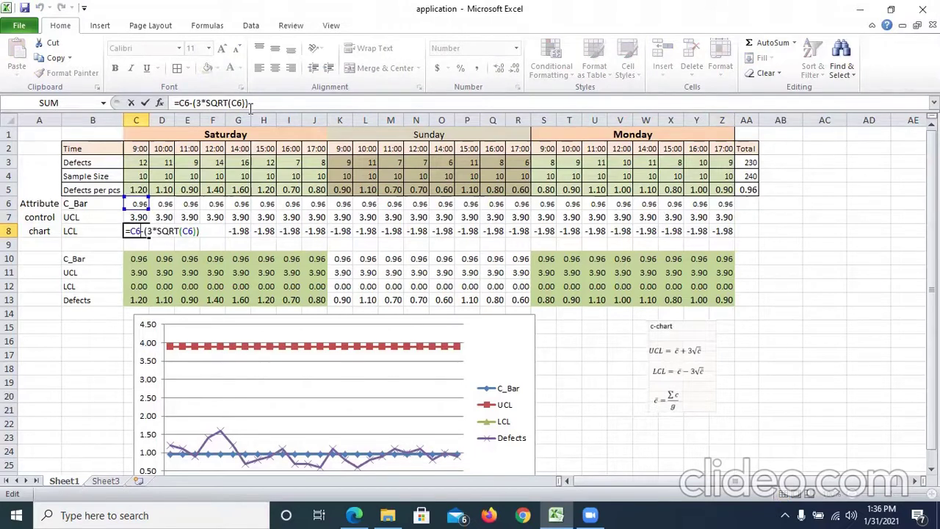
pyautogui.press('Return')
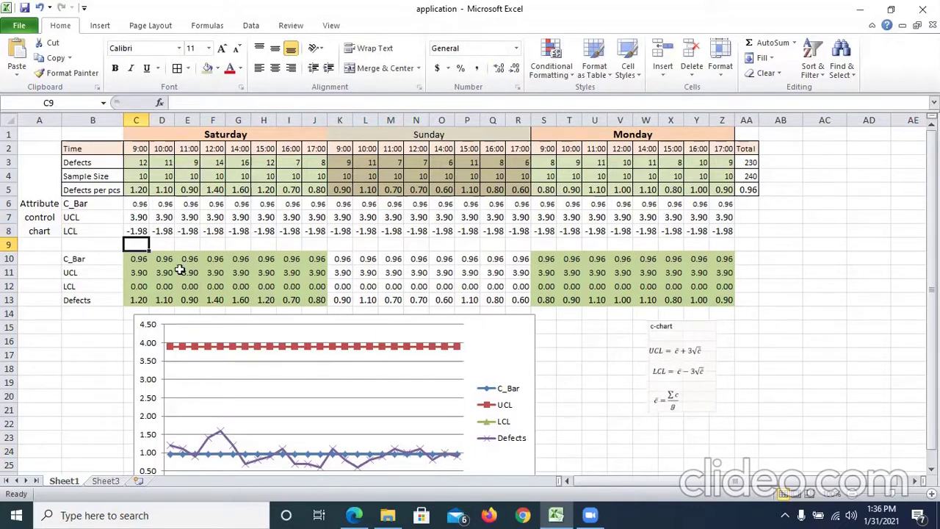
# - Compare the C_Bar, UCL, LCL and Defects cells in C10:C13 with their source cells in the upper table
pyautogui.click(141, 257)
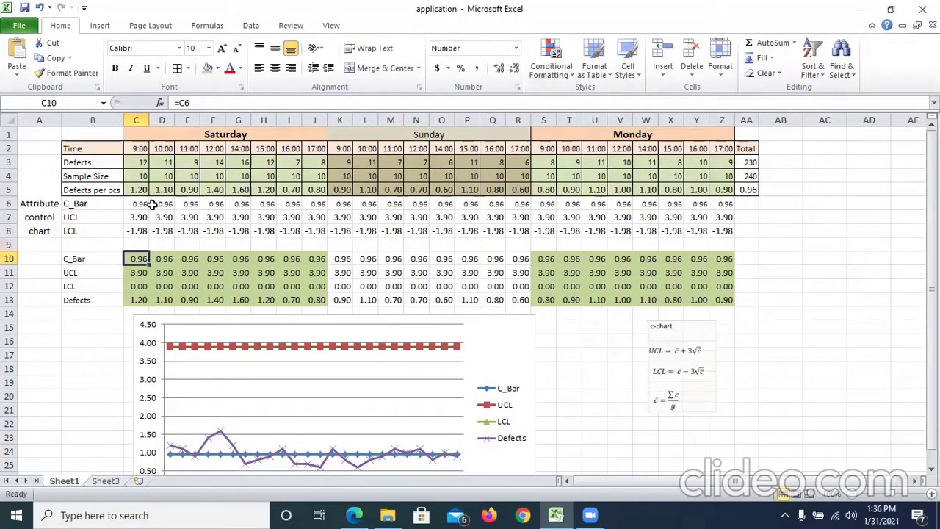
pyautogui.click(140, 272)
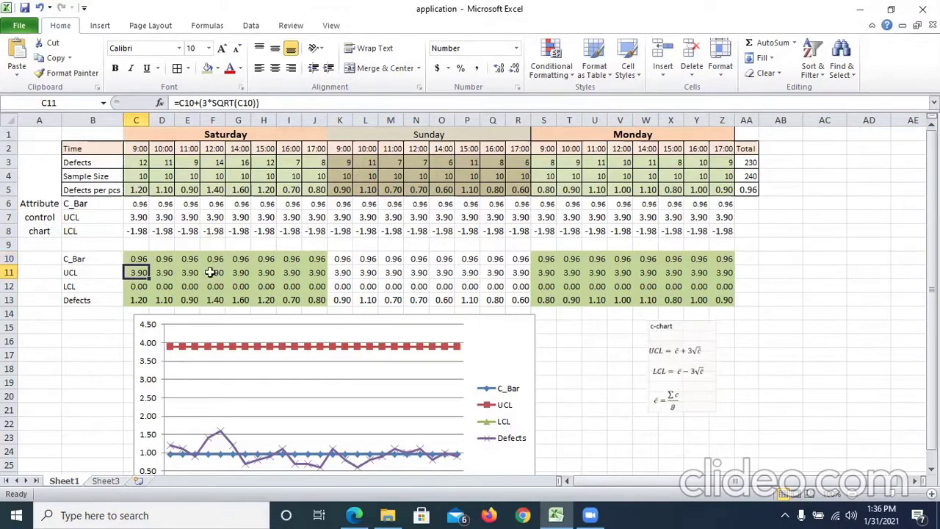
pyautogui.click(142, 285)
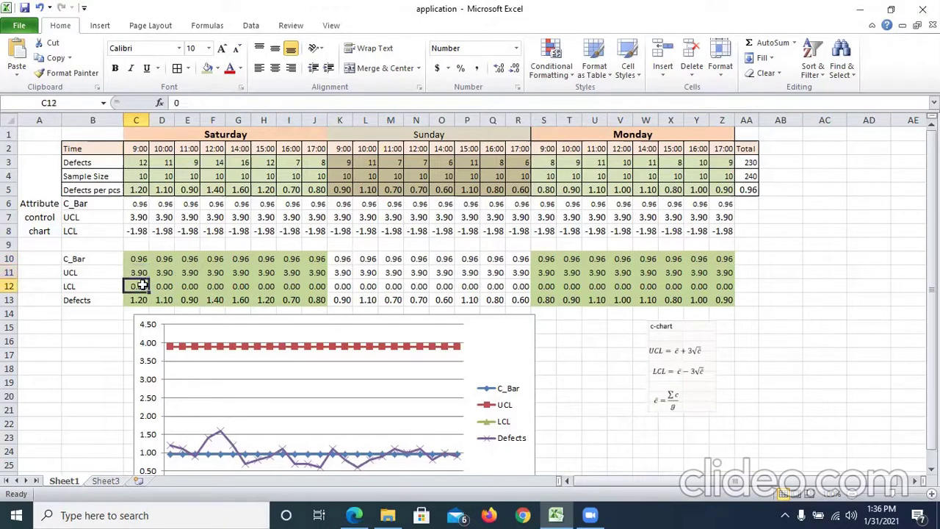
pyautogui.click(137, 230)
pyautogui.click(139, 286)
pyautogui.click(143, 189)
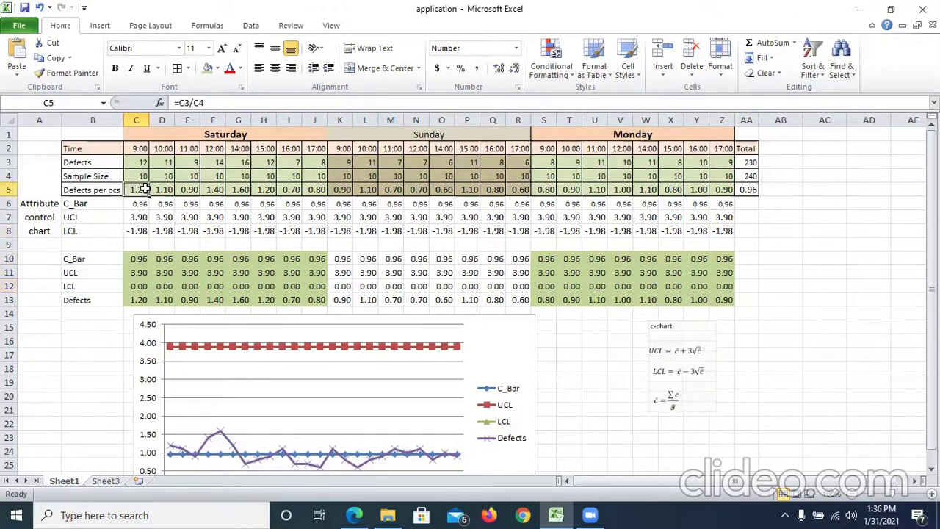
pyautogui.click(139, 300)
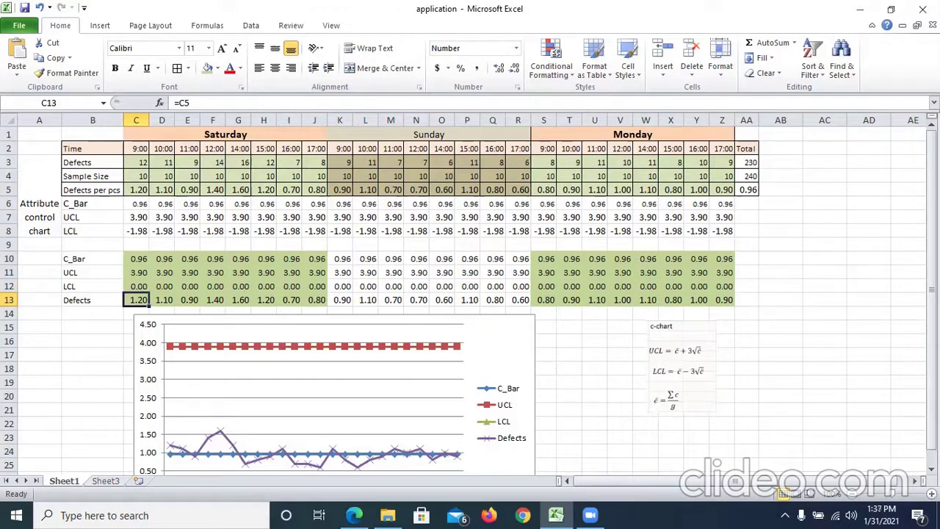
# - Delete the existing control chart below the data table
pyautogui.click(931, 468)
pyautogui.click(931, 468)
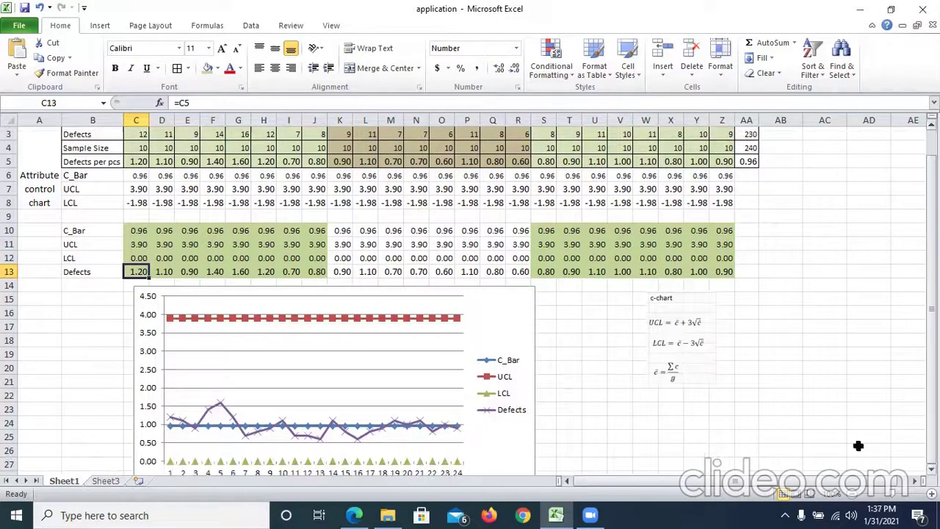
pyautogui.click(489, 307)
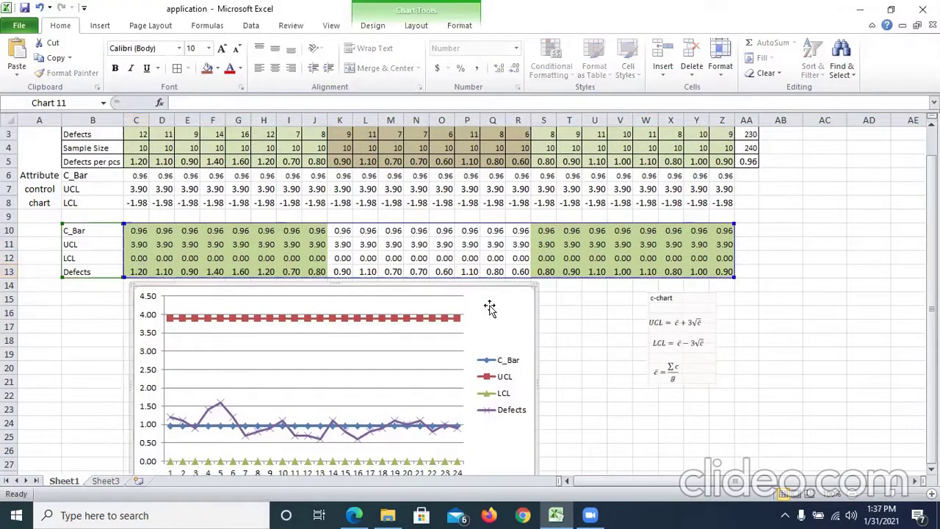
pyautogui.press('Delete')
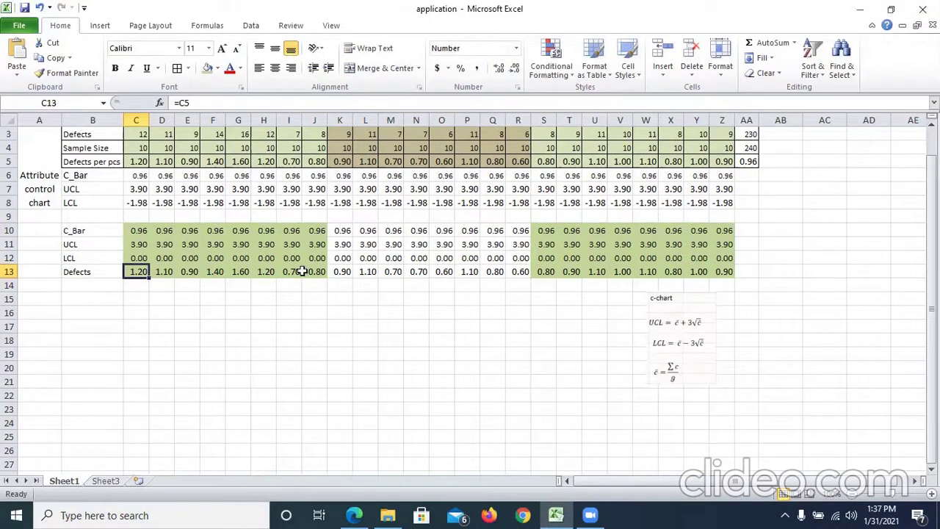
# - Insert a 2-D line chart with markers from the C_Bar, UCL, LCL and Defects rows in B10:Z13
pyautogui.click(137, 228)
pyautogui.moveTo(98, 229); pyautogui.dragTo(720, 267)
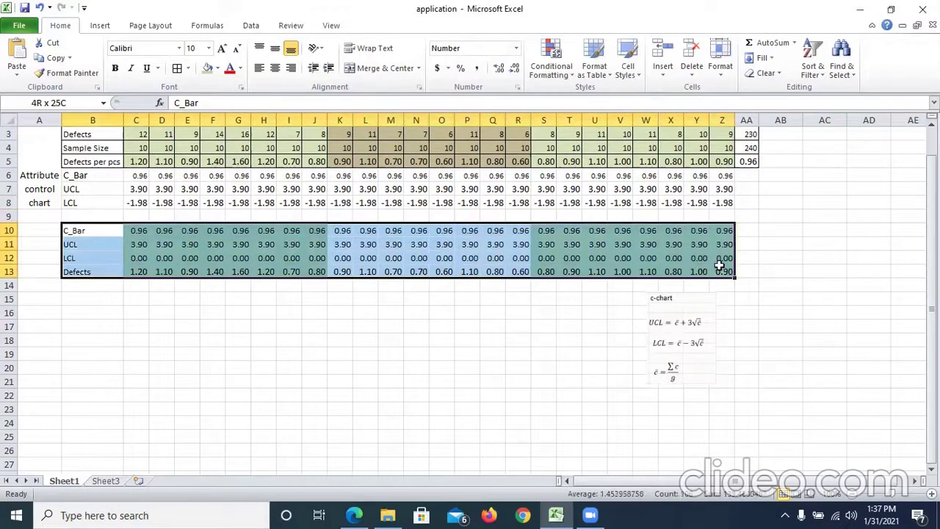
pyautogui.click(102, 26)
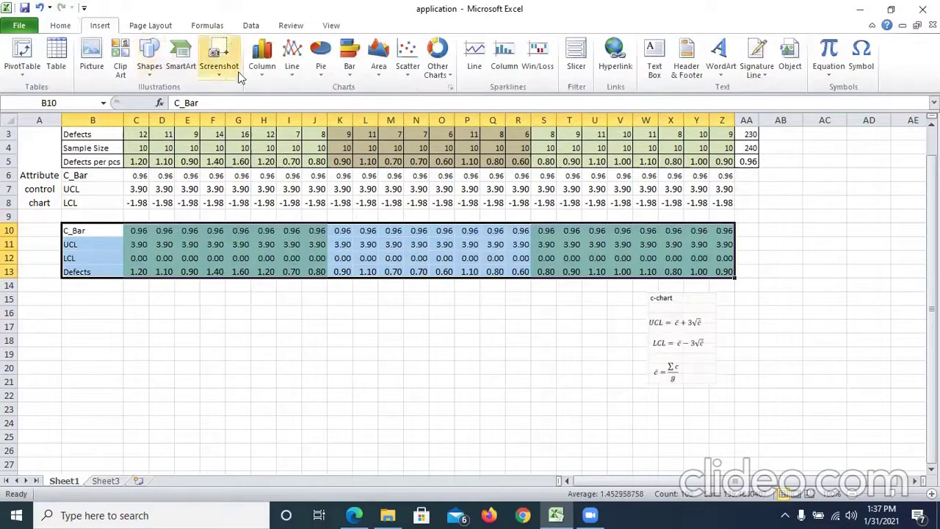
pyautogui.click(292, 58)
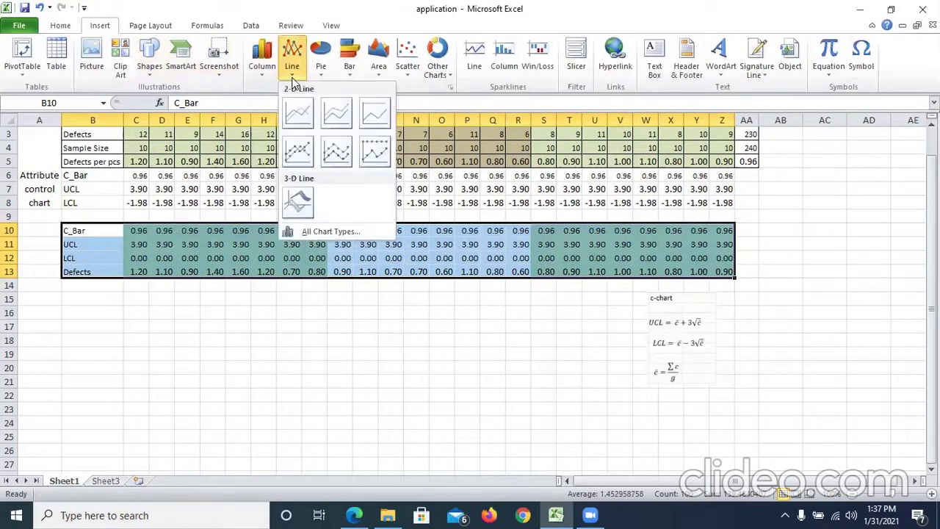
pyautogui.click(298, 151)
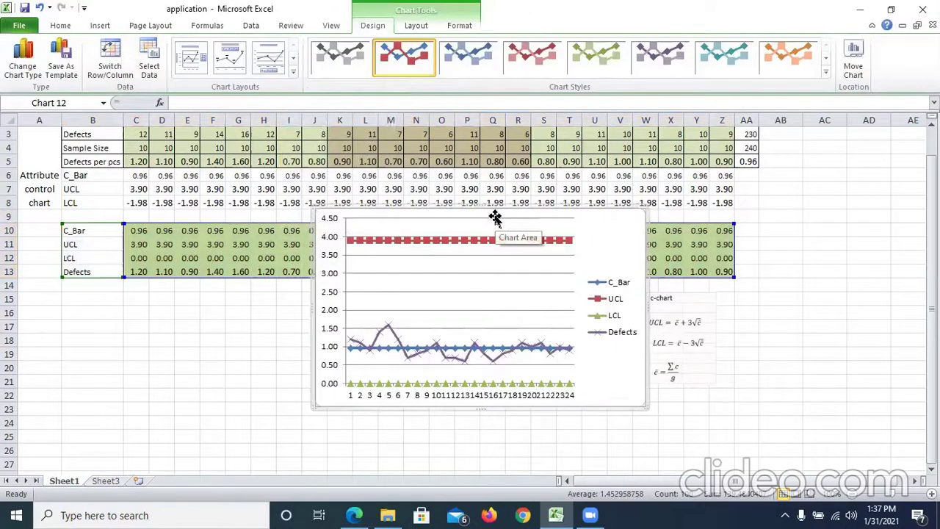
# - Move the new chart directly below the data rows, starting at column C, and widen it to about column T
pyautogui.moveTo(485, 220); pyautogui.dragTo(308, 295)
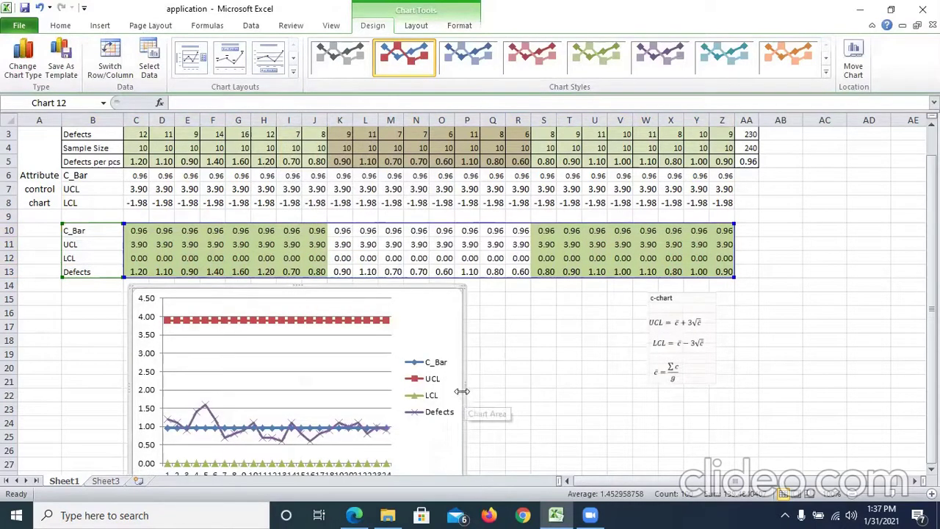
pyautogui.moveTo(461, 389); pyautogui.dragTo(566, 390)
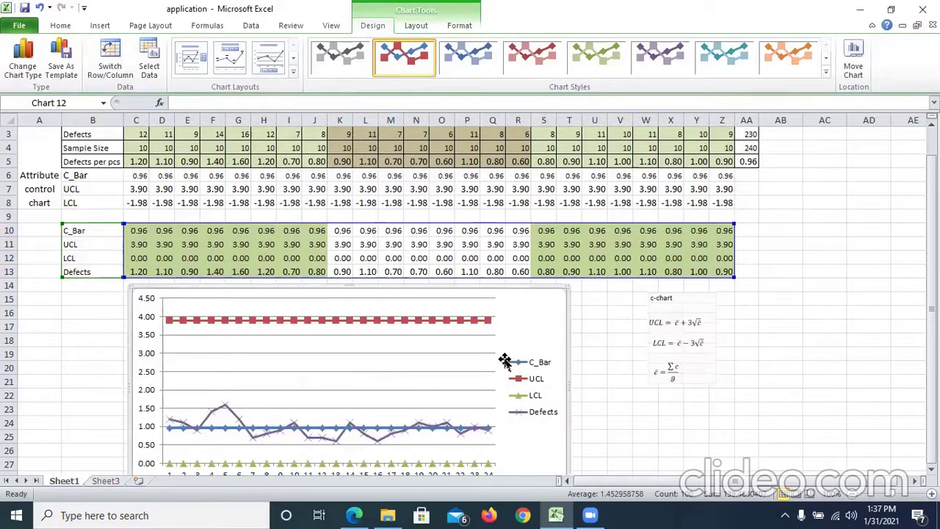